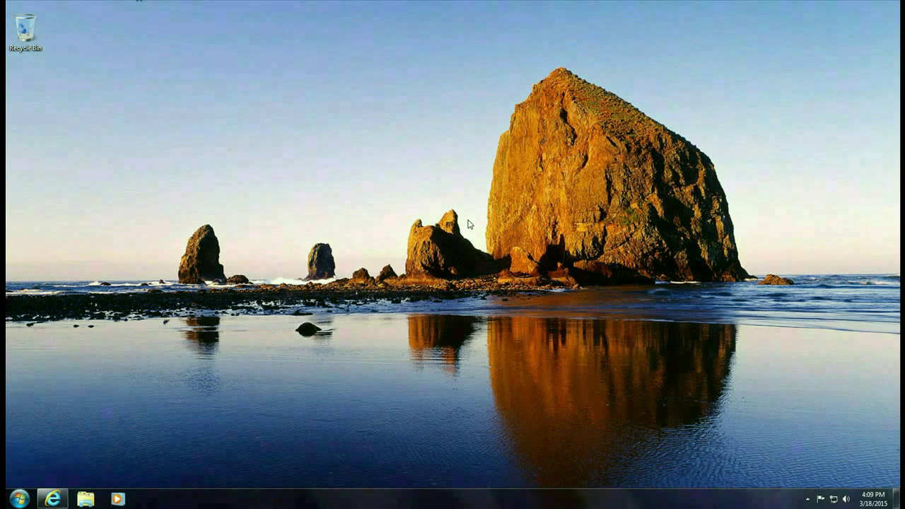
- In router 1's wireless basic settings, set the SSID to wds and the channel to 2437MHz (Channel 6), and save
{"action": "left_click", "coordinate": [52, 499]}
{"action": "left_click", "coordinate": [517, 157]}
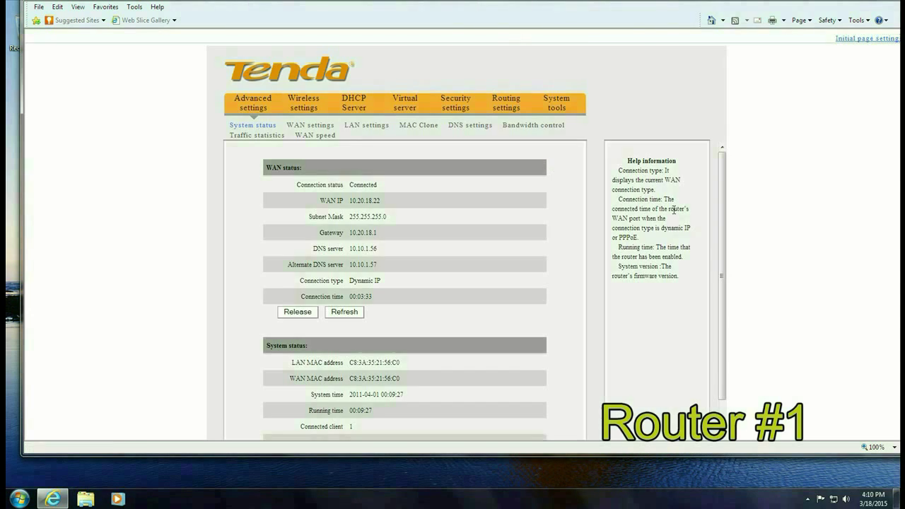
{"action": "left_click", "coordinate": [301, 106]}
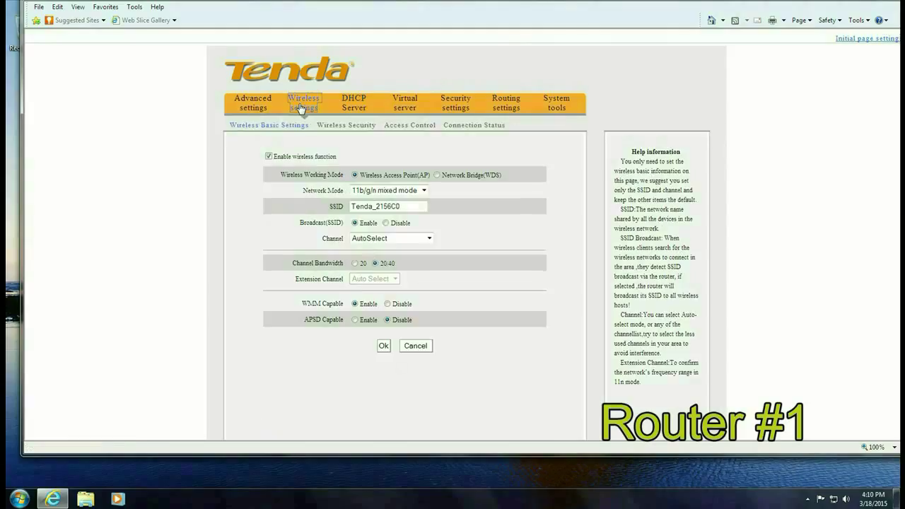
{"action": "double_click", "coordinate": [403, 206]}
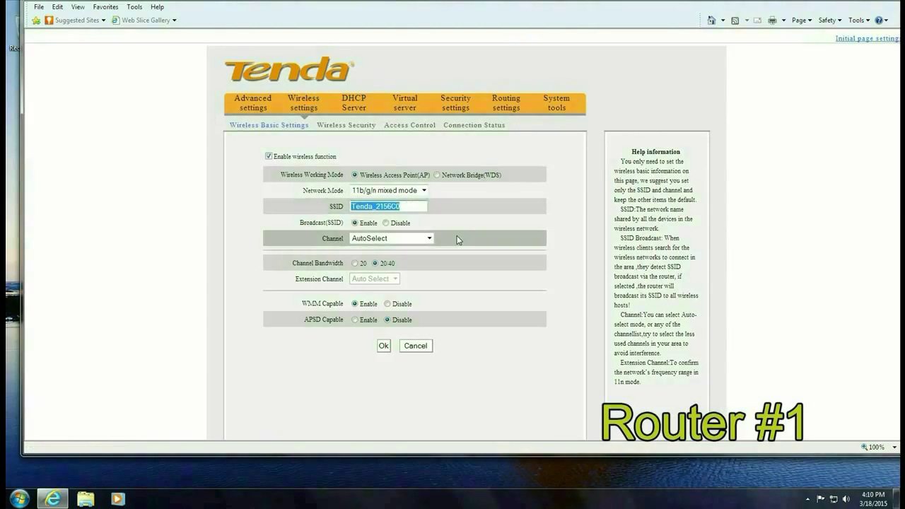
{"action": "type", "text": "wds"}
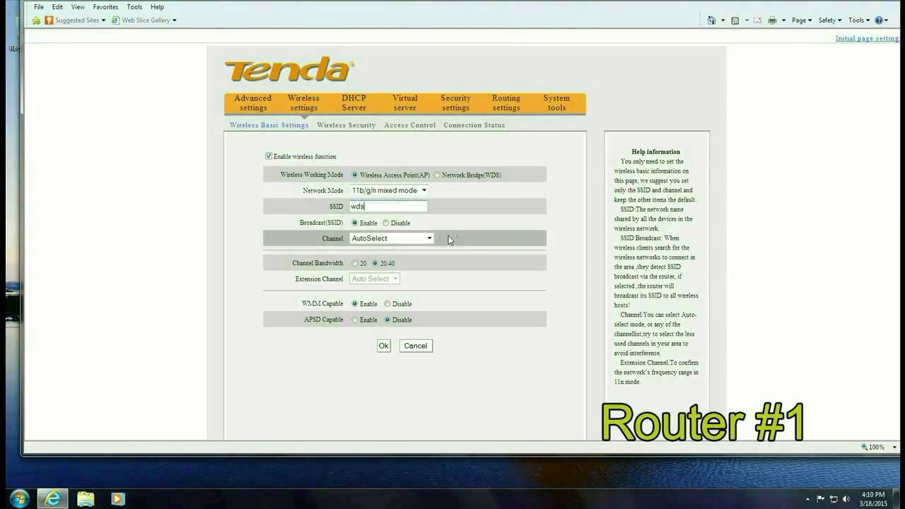
{"action": "left_click", "coordinate": [429, 240]}
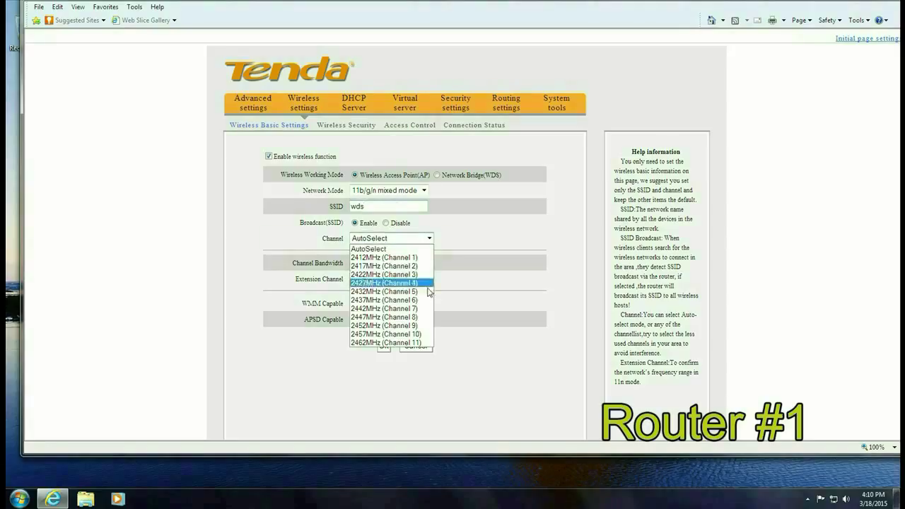
{"action": "left_click", "coordinate": [421, 300]}
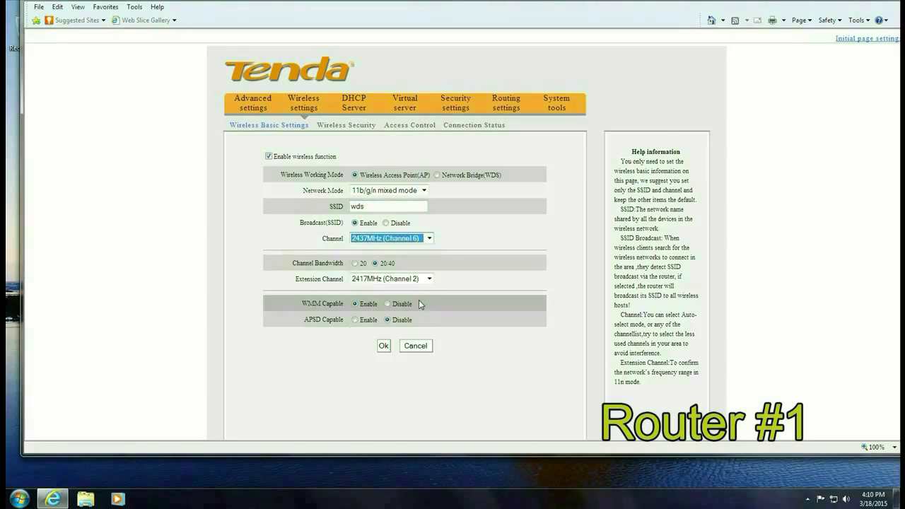
{"action": "left_click", "coordinate": [382, 345]}
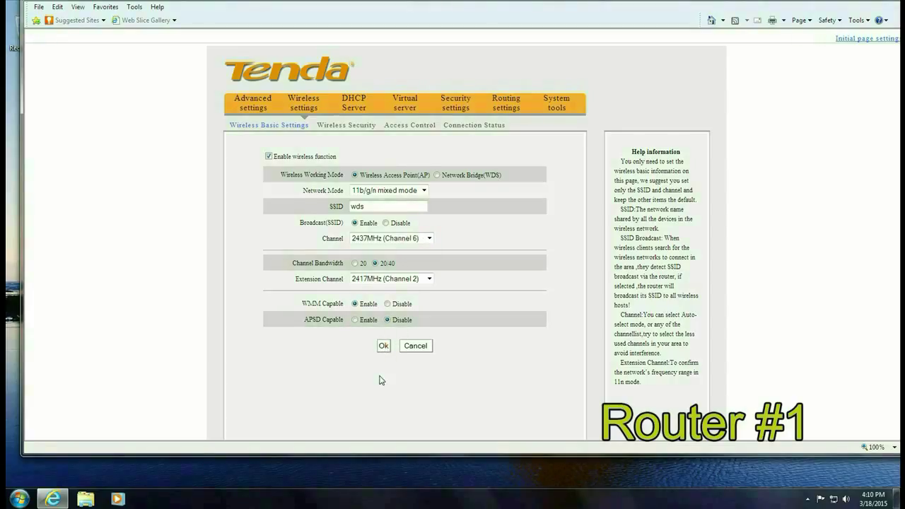
- Apply WPA - PSK security with the AES algorithm to router 1's wds network
{"action": "left_click", "coordinate": [353, 127]}
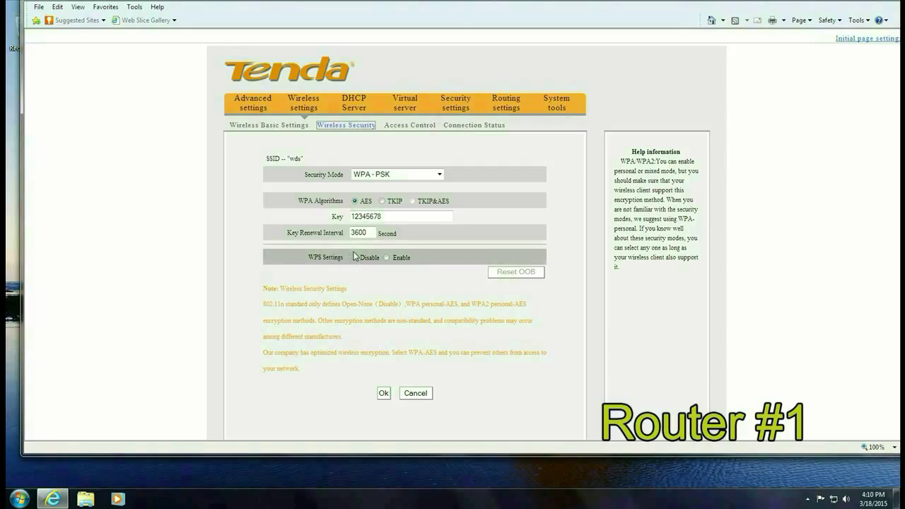
{"action": "left_click", "coordinate": [387, 393]}
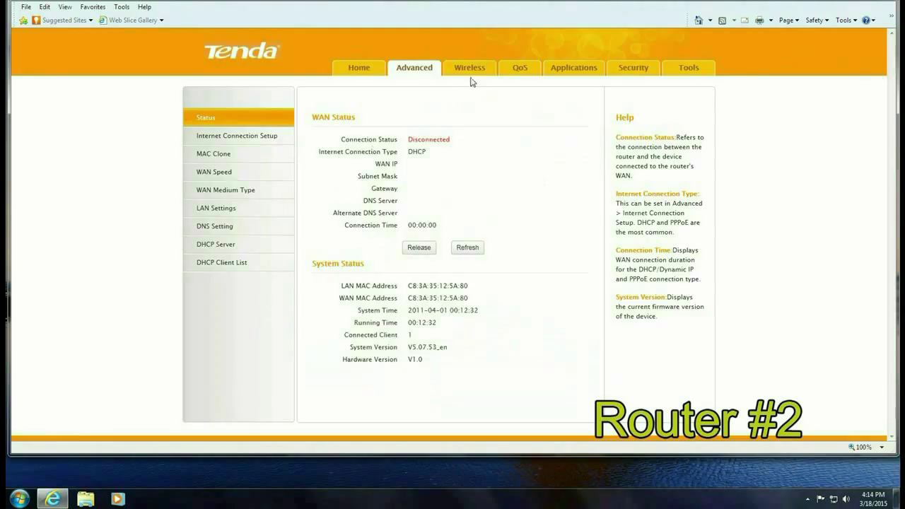
- Set router 2's primary SSID to wds and its channel to 2437MHz (Channel 6), then save and accept the SSID change
{"action": "left_click", "coordinate": [470, 71]}
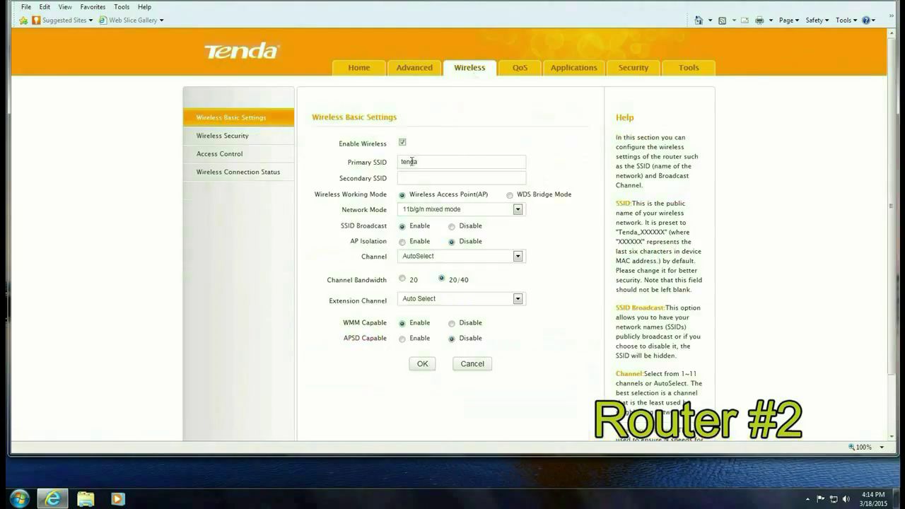
{"action": "left_click_drag", "start_coordinate": [422, 162], "coordinate": [368, 157]}
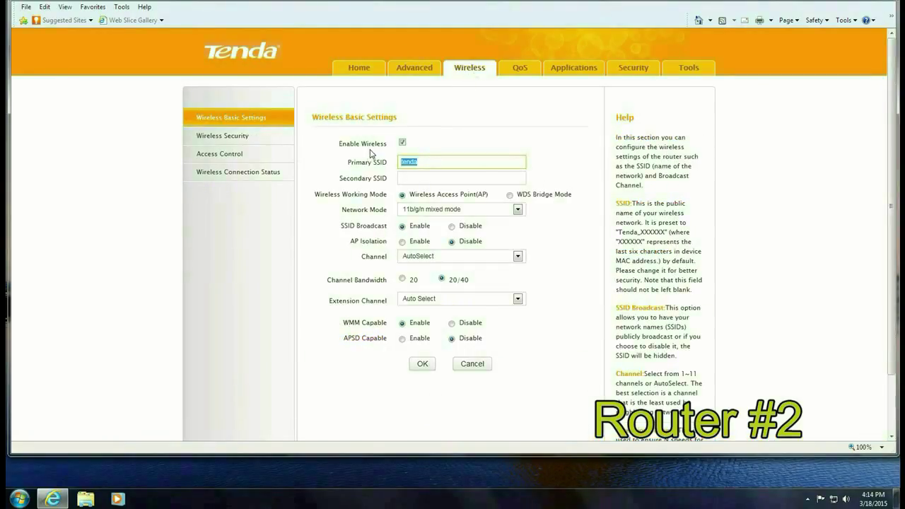
{"action": "type", "text": "wds"}
{"action": "left_click", "coordinate": [517, 256]}
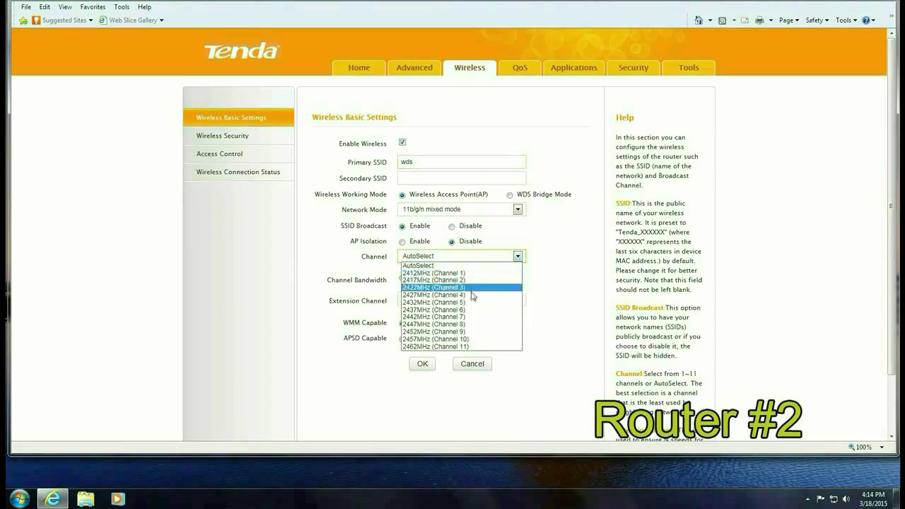
{"action": "left_click", "coordinate": [474, 310]}
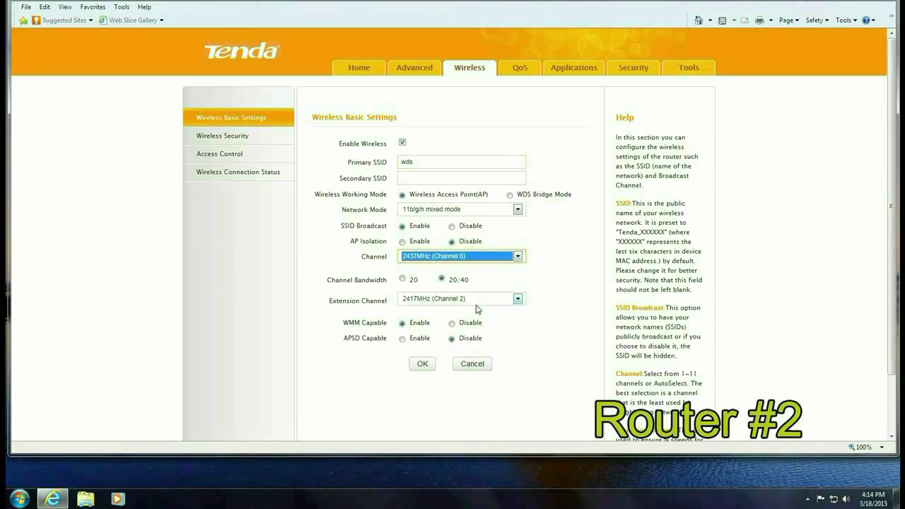
{"action": "left_click", "coordinate": [422, 363]}
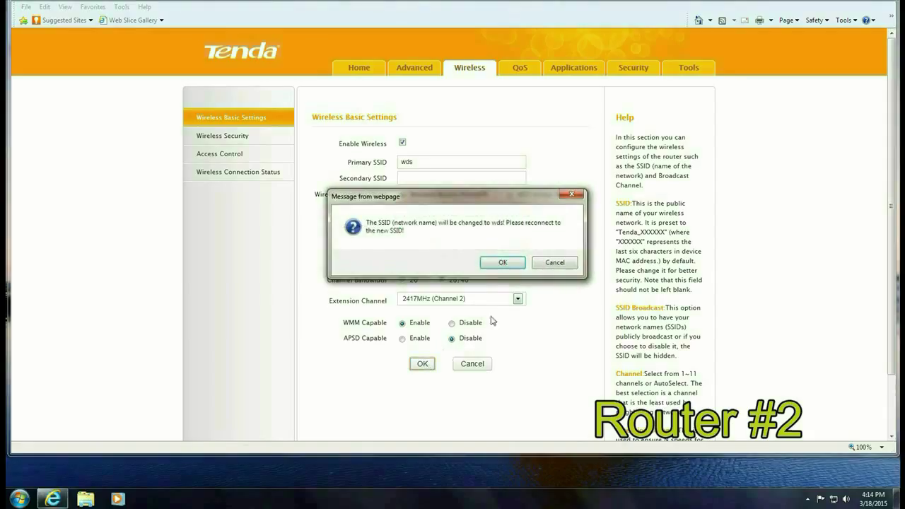
{"action": "left_click", "coordinate": [502, 262]}
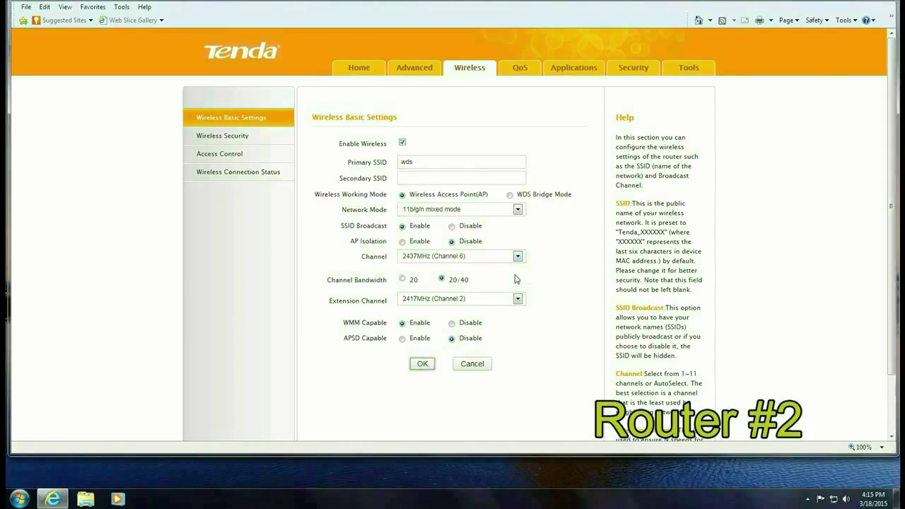
- Check router 2's wireless security mode, WPA algorithm and security key against those of router 1
{"action": "left_click", "coordinate": [242, 138]}
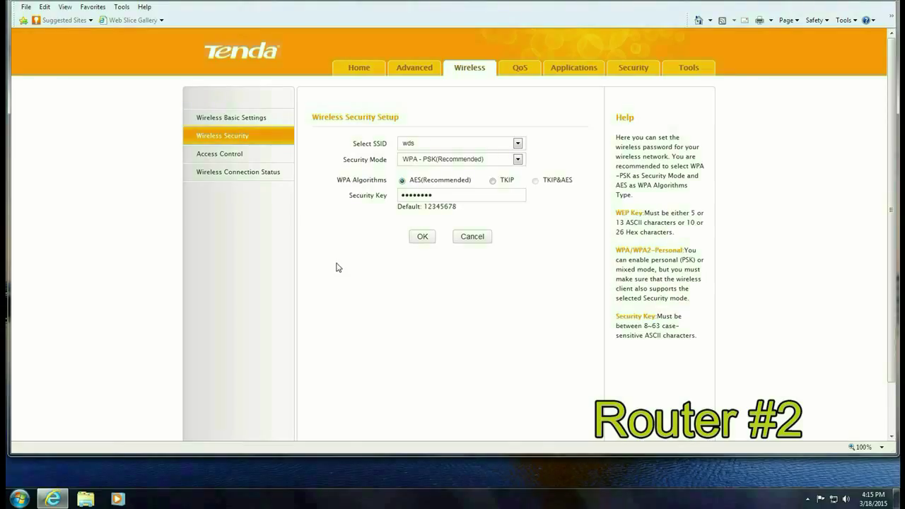
{"action": "left_click", "coordinate": [434, 198]}
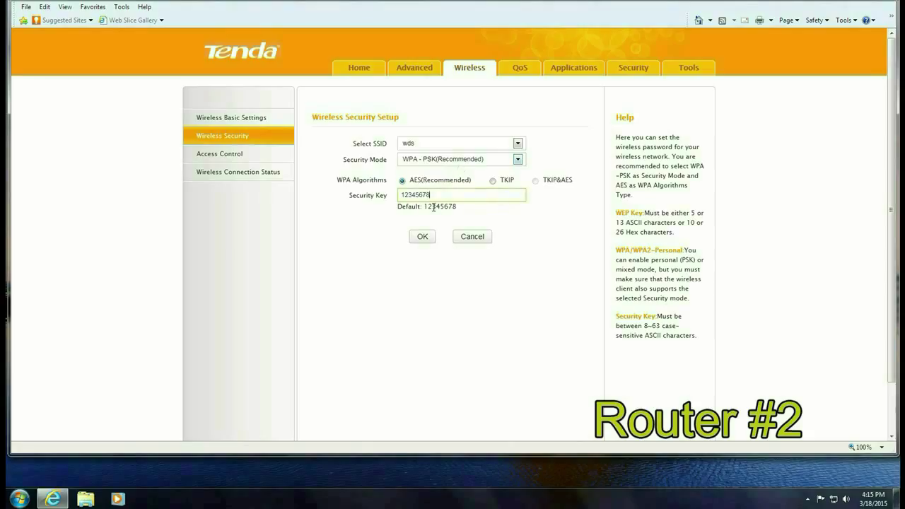
- Switch router 2's wireless working mode to WDS Bridge Mode and scan for access points
{"action": "left_click", "coordinate": [246, 119]}
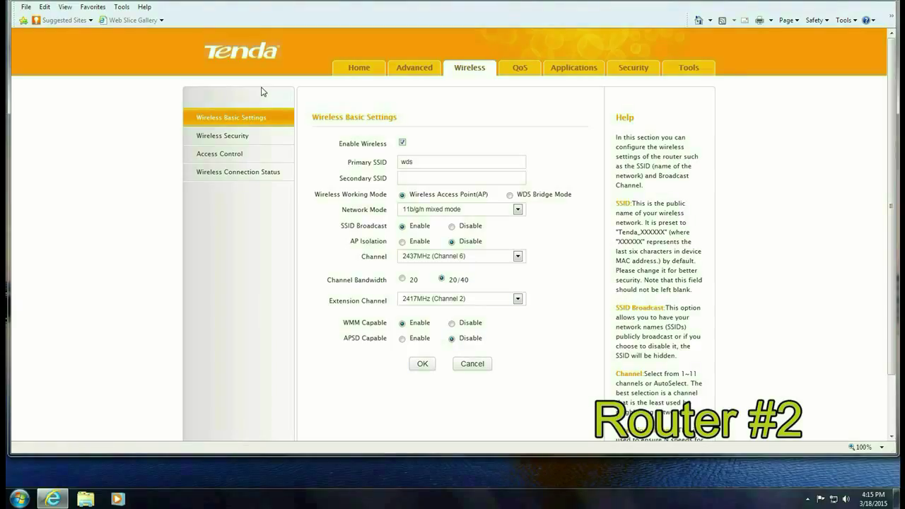
{"action": "left_click", "coordinate": [509, 195]}
{"action": "scroll", "coordinate": [495, 247], "scroll_direction": "down", "scroll_amount": 3}
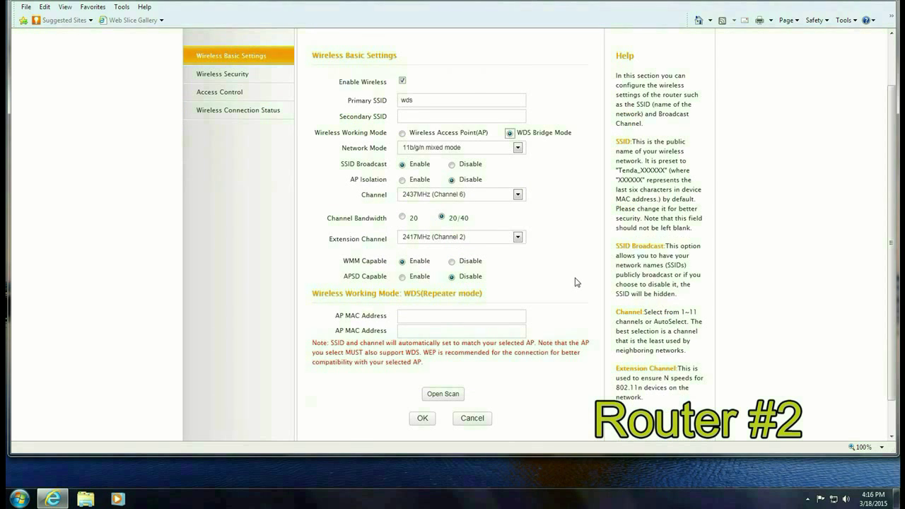
{"action": "left_click", "coordinate": [442, 354]}
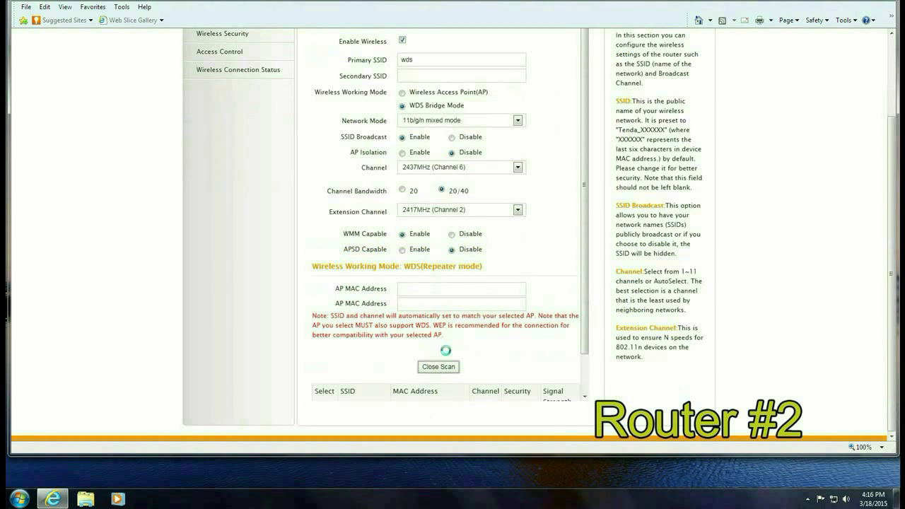
- Select the wds access point on channel 6 from router 2's scan results and confirm connecting to it
{"action": "scroll", "coordinate": [446, 350], "scroll_direction": "down", "scroll_amount": 2}
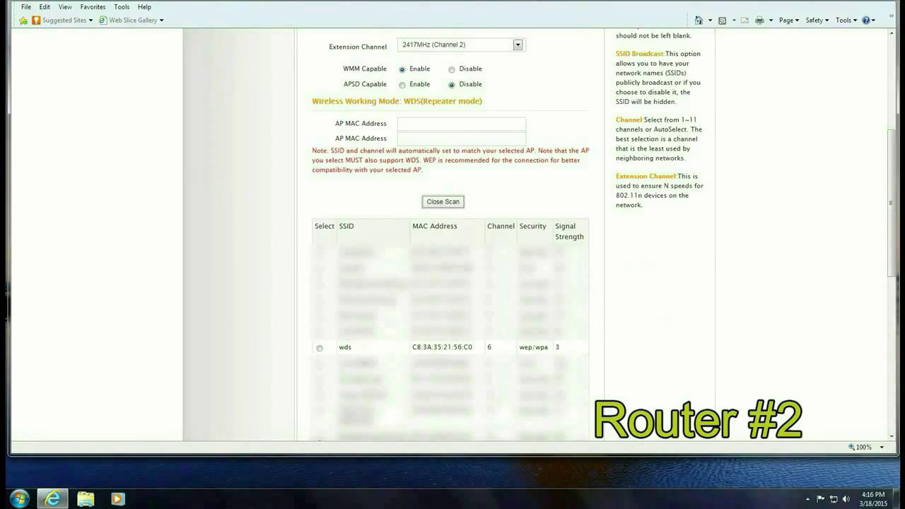
{"action": "scroll", "coordinate": [328, 304], "scroll_direction": "down", "scroll_amount": 1}
{"action": "left_click", "coordinate": [320, 291]}
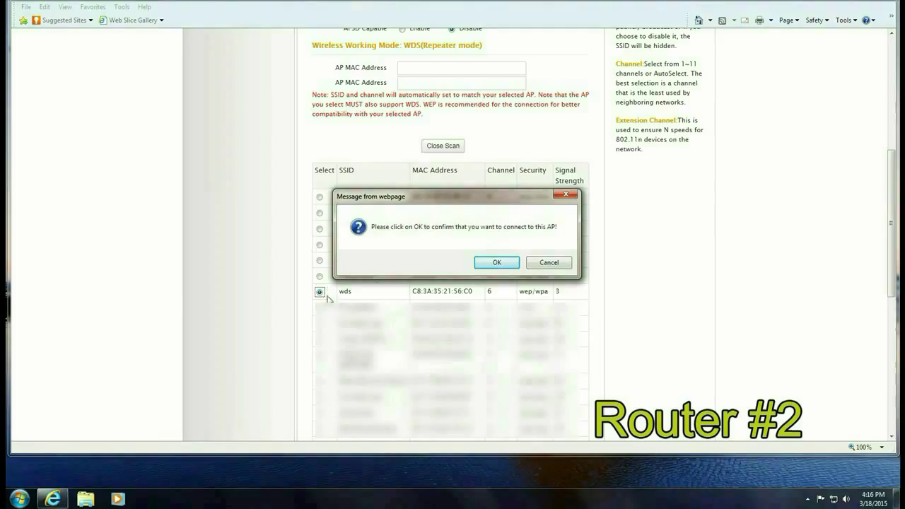
{"action": "left_click", "coordinate": [497, 263]}
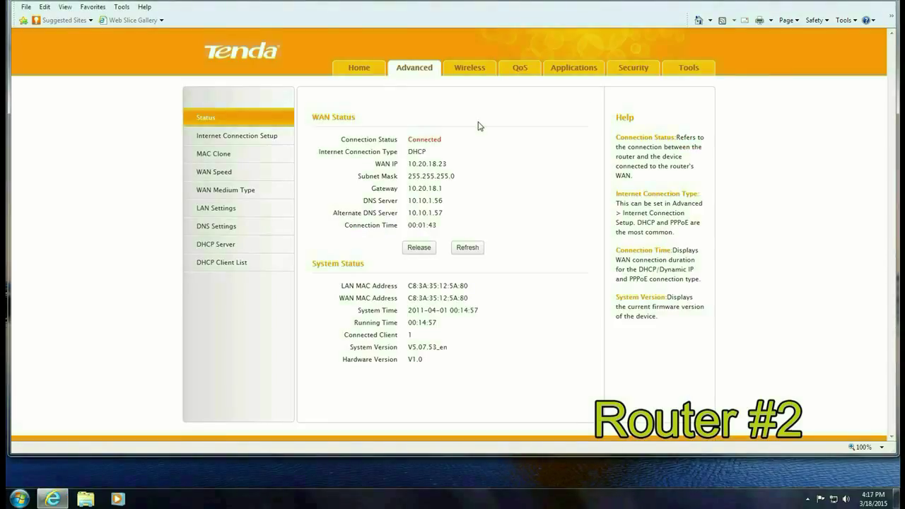
- Set router 2's LAN IP address to 192.168.0.10, save it and accept the confirmation
{"action": "left_click", "coordinate": [230, 207]}
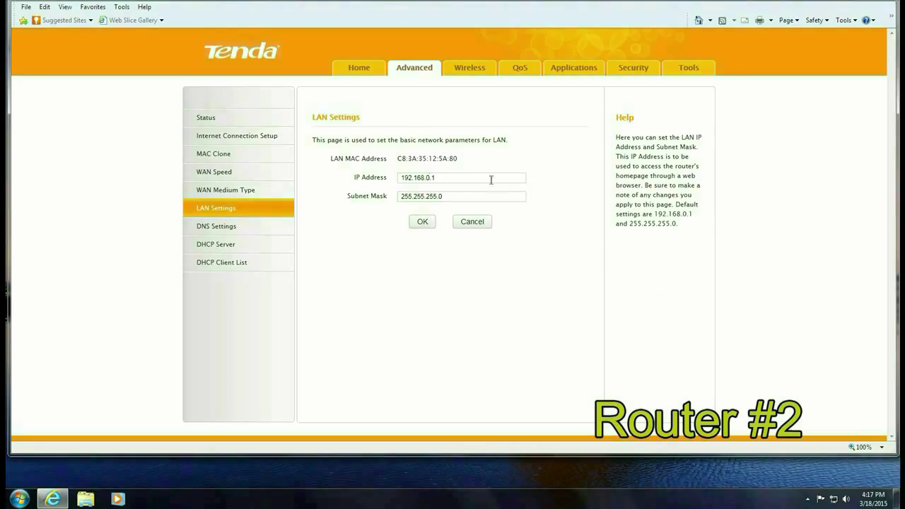
{"action": "left_click", "coordinate": [445, 177]}
{"action": "type", "text": "0"}
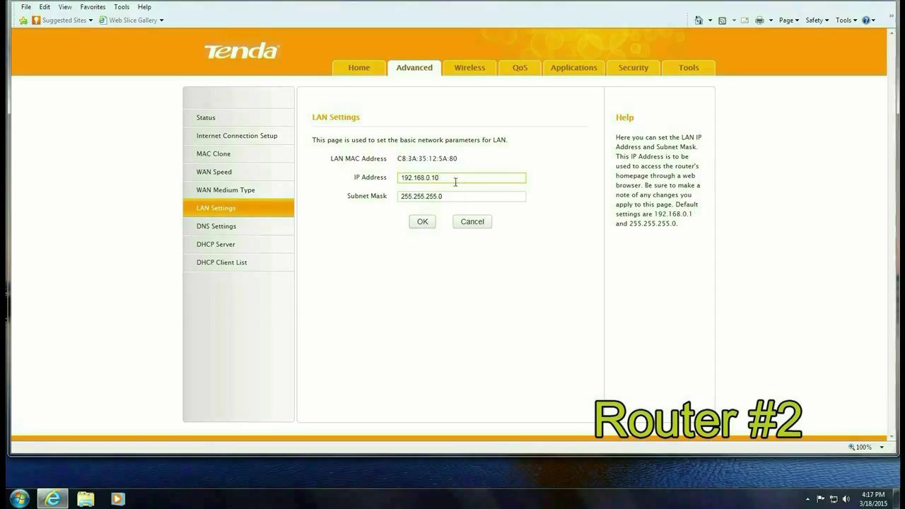
{"action": "left_click", "coordinate": [422, 221]}
{"action": "left_click", "coordinate": [505, 272]}
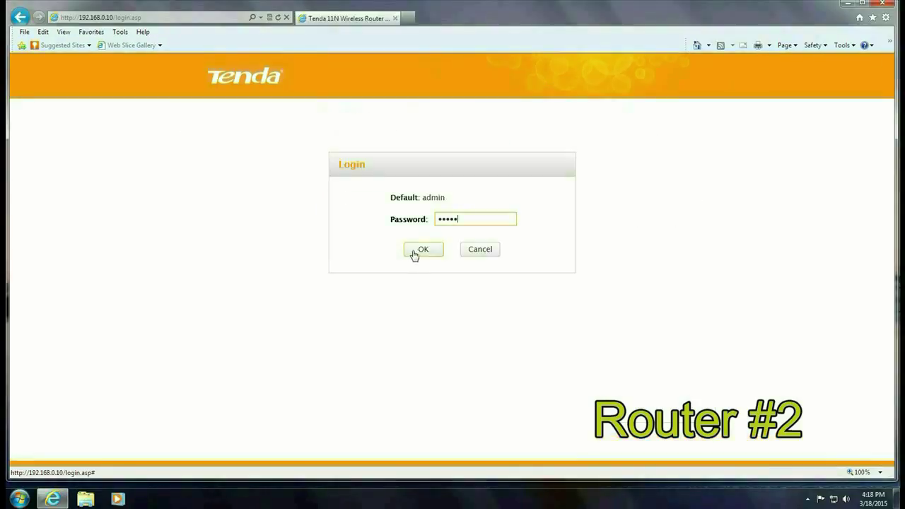
- Log back in to router 2 and disable its DHCP server, saving the change and accepting the reboot
{"action": "left_click", "coordinate": [414, 252]}
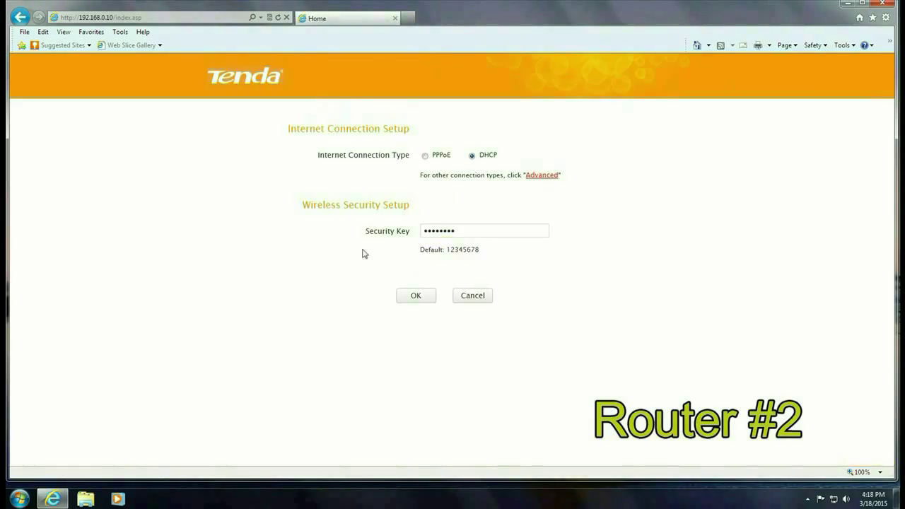
{"action": "left_click", "coordinate": [550, 177]}
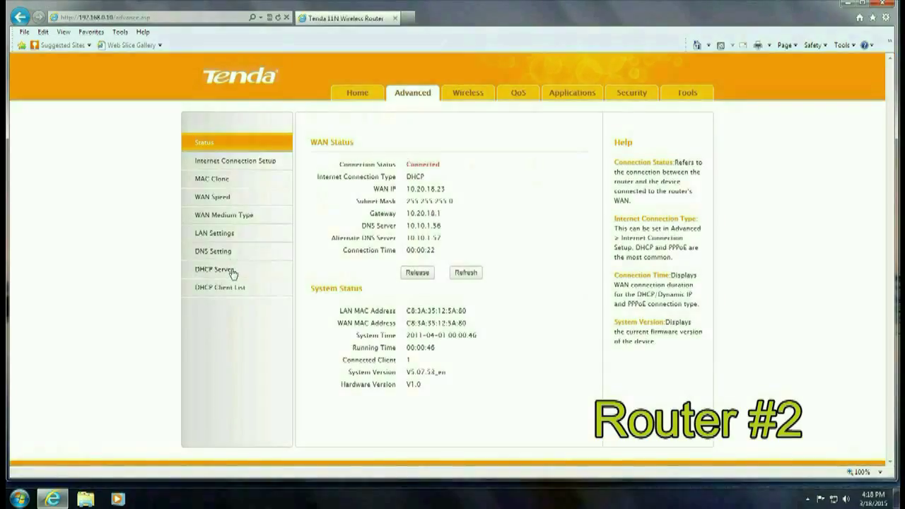
{"action": "left_click", "coordinate": [233, 271]}
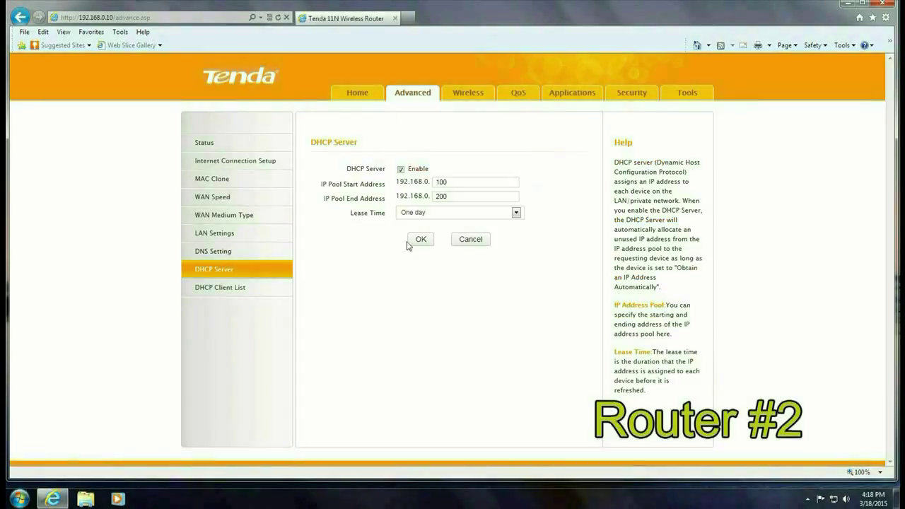
{"action": "left_click", "coordinate": [401, 169]}
{"action": "left_click", "coordinate": [421, 239]}
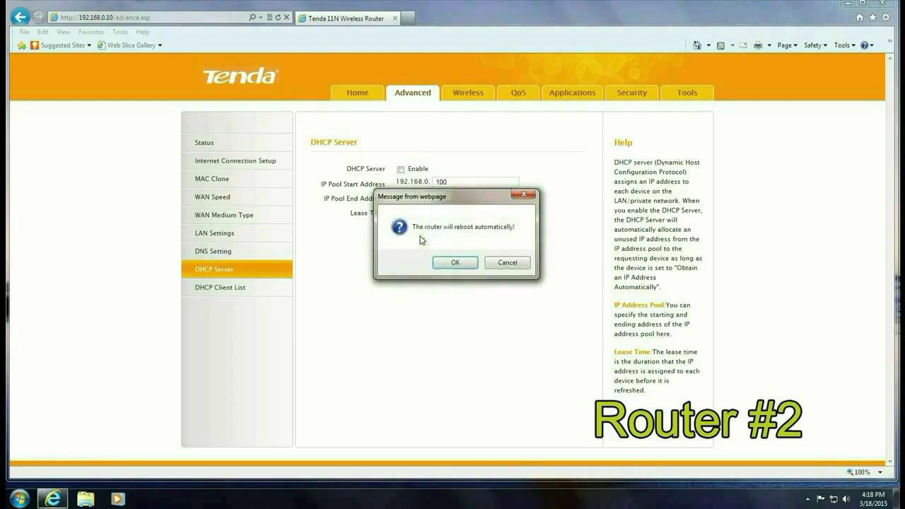
{"action": "left_click", "coordinate": [455, 263]}
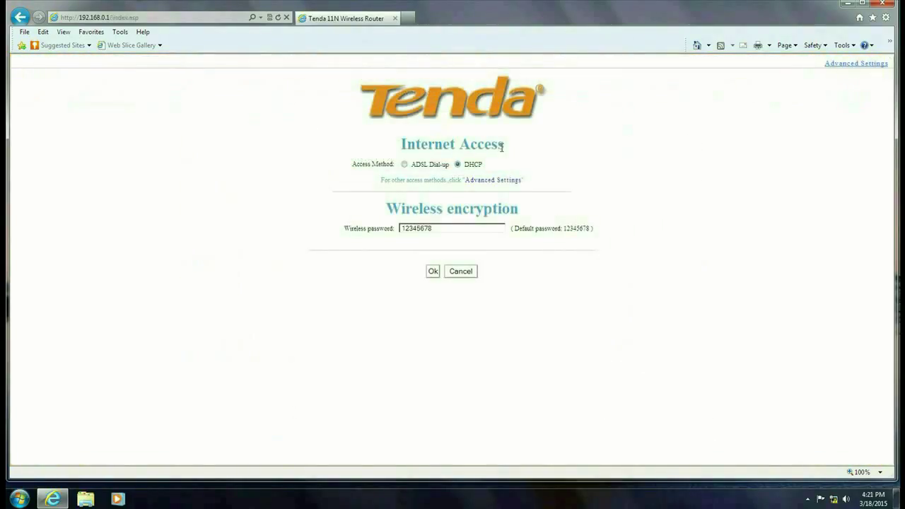
- Switch router 1 to Network Bridge(WDS) mode with the scanned wds access point of router 2 as its peer, and save
{"action": "left_click", "coordinate": [492, 182]}
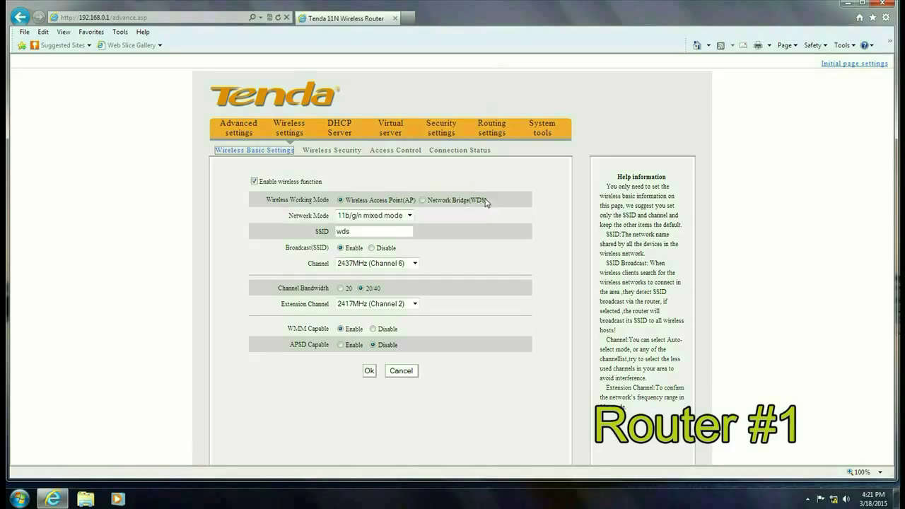
{"action": "left_click", "coordinate": [423, 200]}
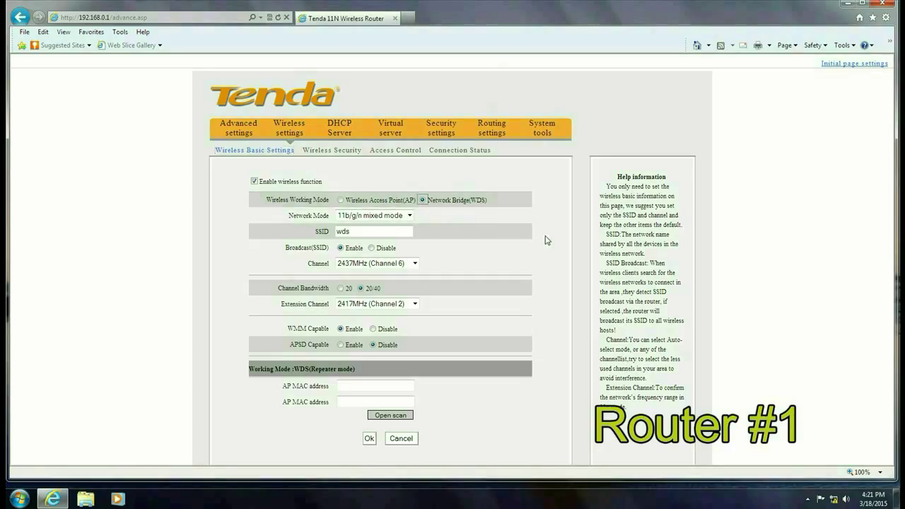
{"action": "left_click", "coordinate": [390, 415]}
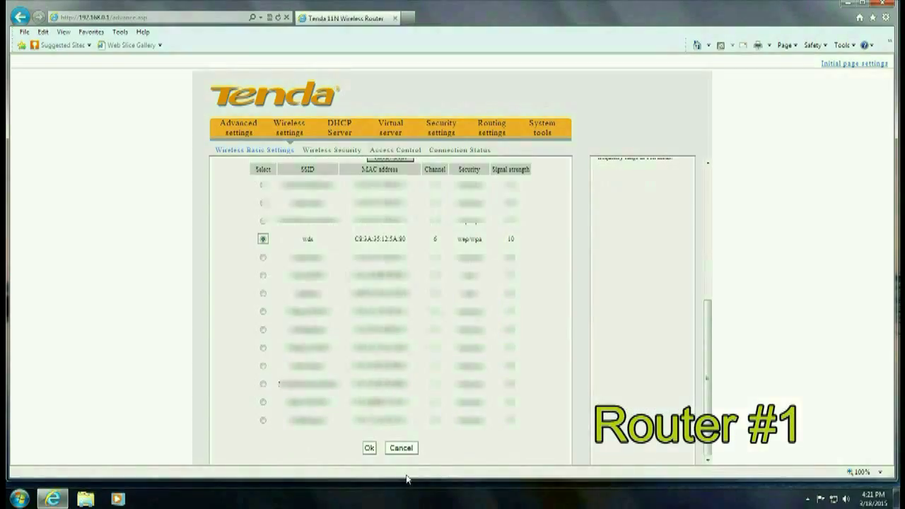
{"action": "left_click", "coordinate": [369, 448]}
{"action": "left_click", "coordinate": [455, 263]}
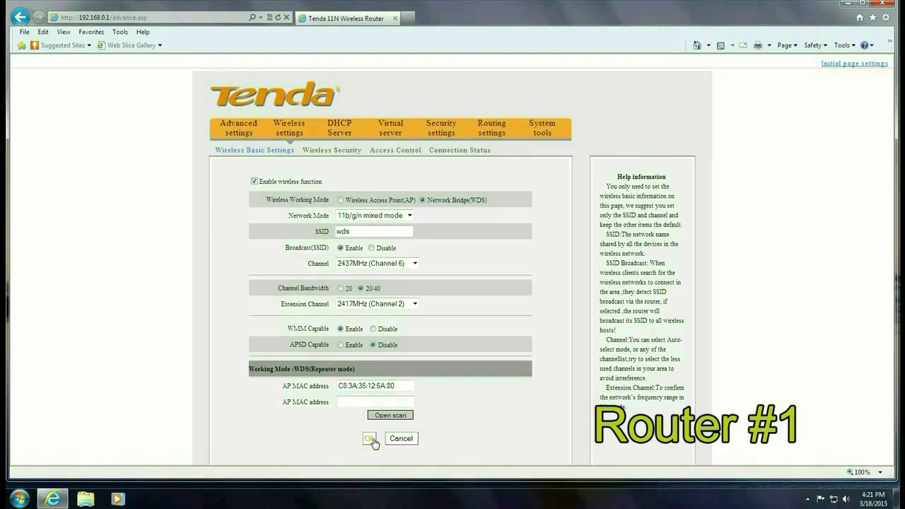
{"action": "left_click", "coordinate": [370, 440]}
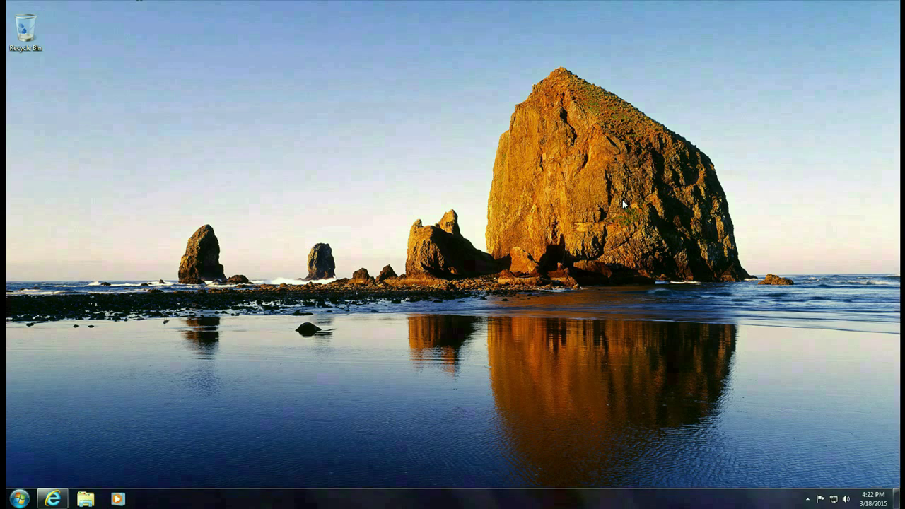